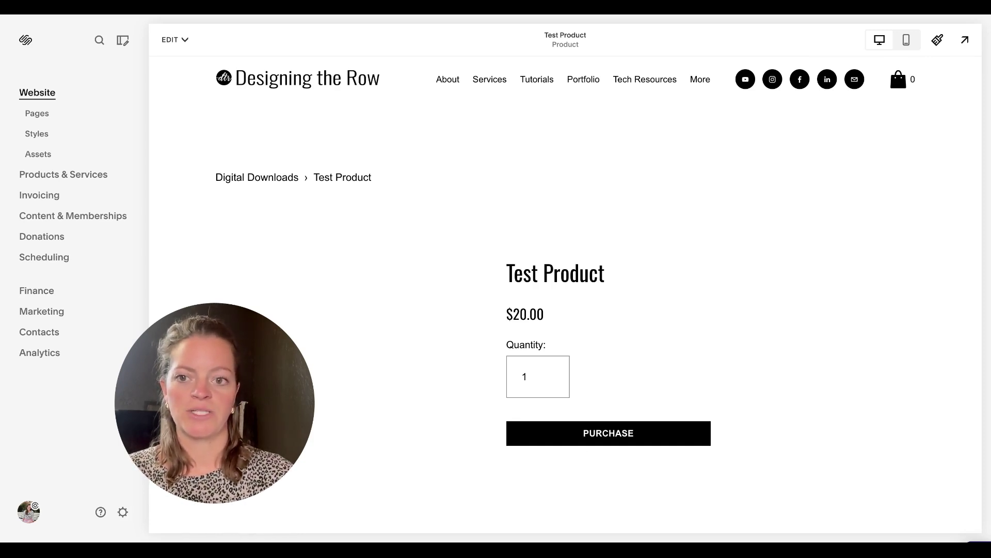
Put the Test Product page into design editing mode via Edit > Edit Design
{"action": "left_click", "coordinate": [185, 41]}
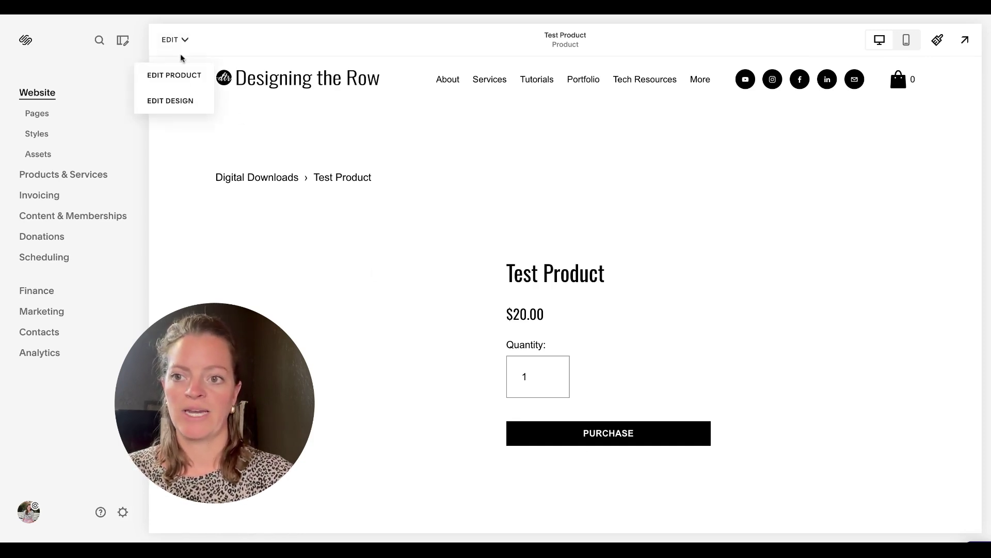
{"action": "left_click", "coordinate": [169, 101]}
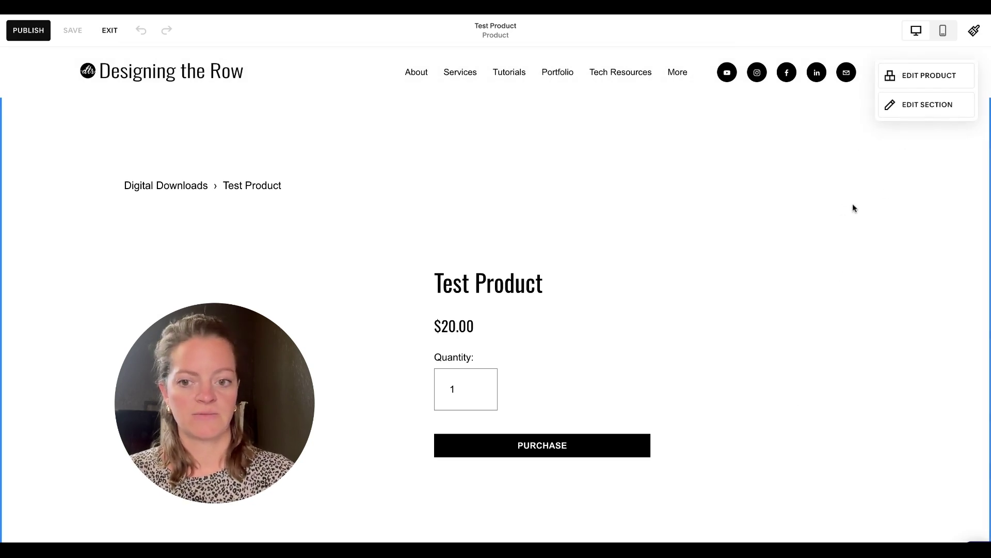
Open the product section's Colors settings and apply the Light 1 theme
{"action": "left_click", "coordinate": [919, 115]}
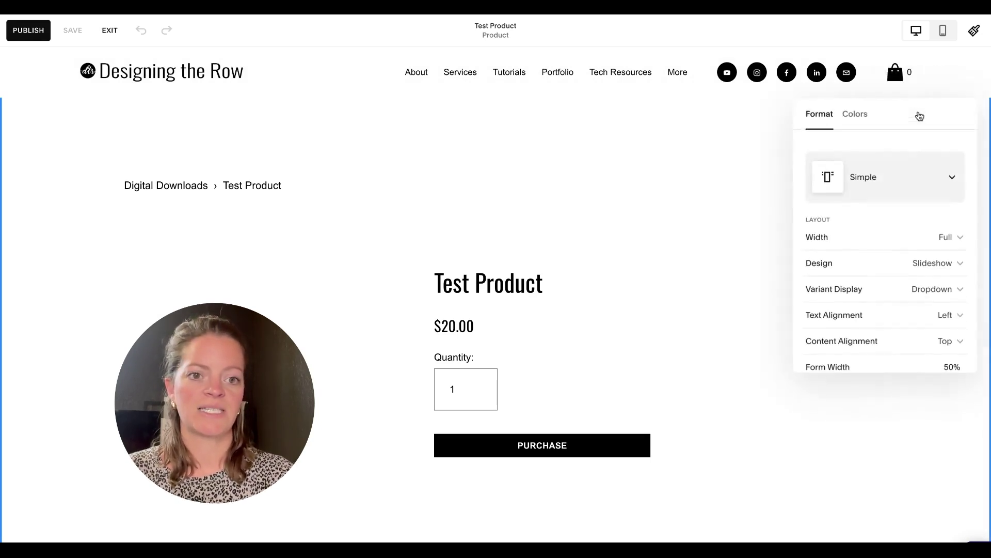
{"action": "left_click", "coordinate": [860, 126]}
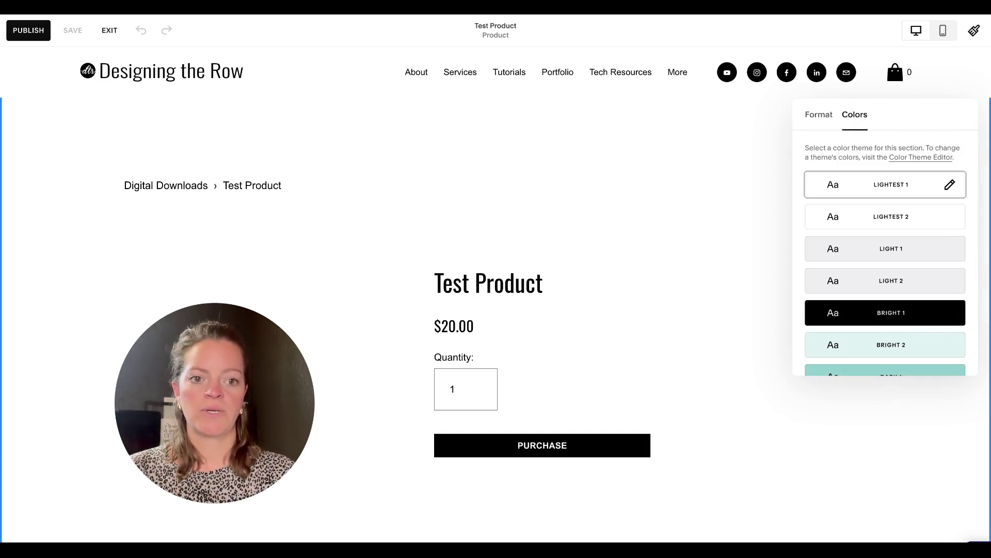
{"action": "scroll", "coordinate": [929, 324], "scroll_direction": "down", "scroll_amount": 3}
{"action": "scroll", "coordinate": [931, 327], "scroll_direction": "up", "scroll_amount": 3}
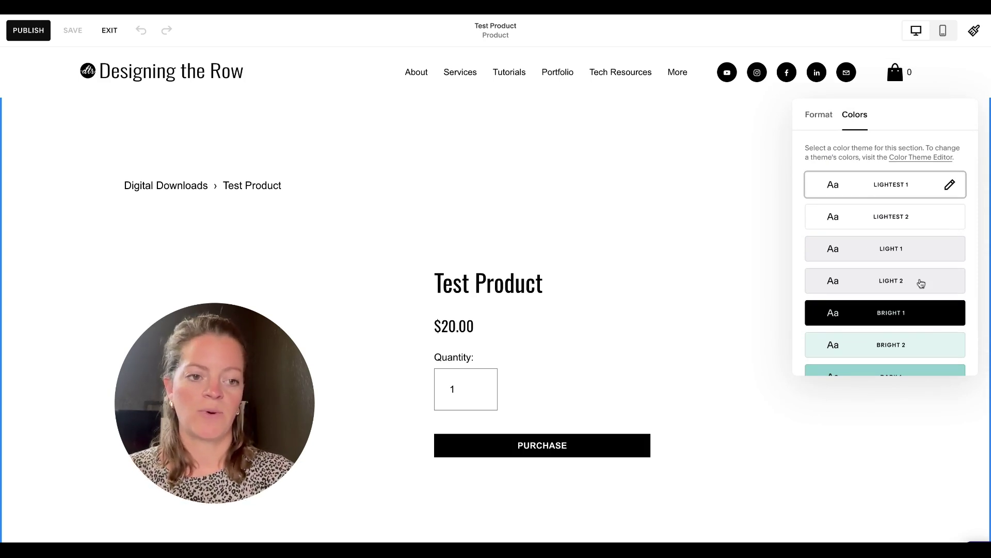
{"action": "left_click", "coordinate": [907, 258]}
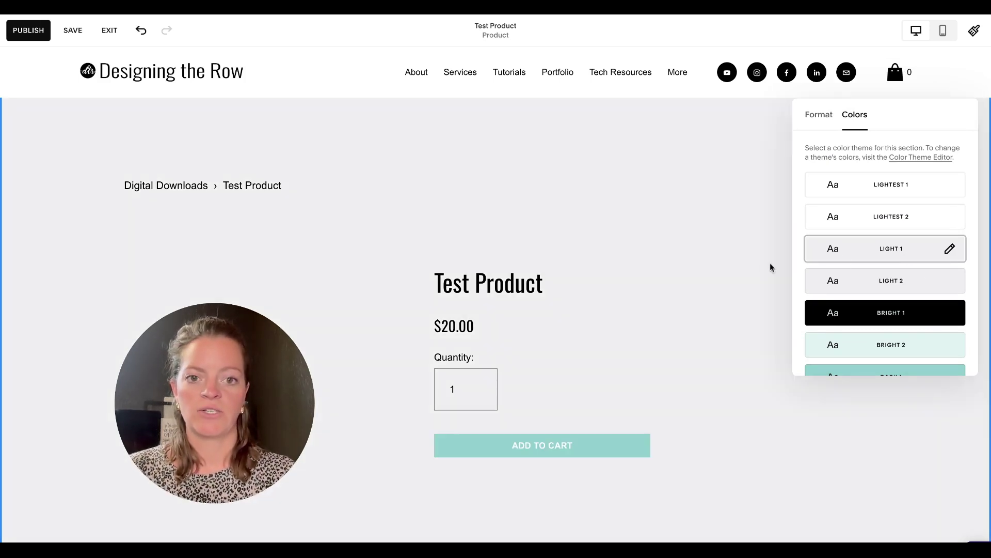
Preview Bright 1, Bright 2, Dark 1, Dark 2 and Darkest 1, then return to Light 1
{"action": "left_click", "coordinate": [878, 320]}
{"action": "scroll", "coordinate": [876, 322], "scroll_direction": "down", "scroll_amount": 2}
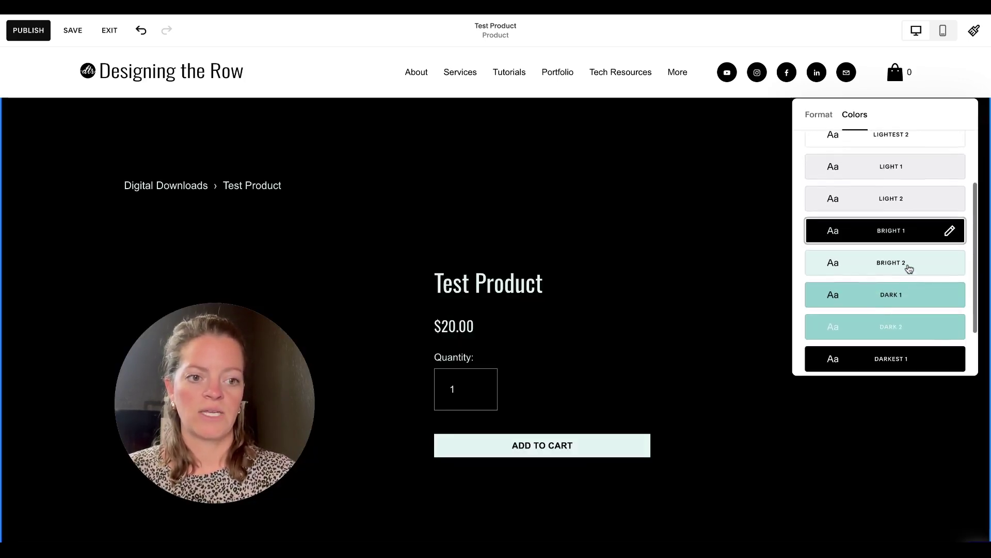
{"action": "left_click", "coordinate": [909, 268]}
{"action": "left_click", "coordinate": [907, 296]}
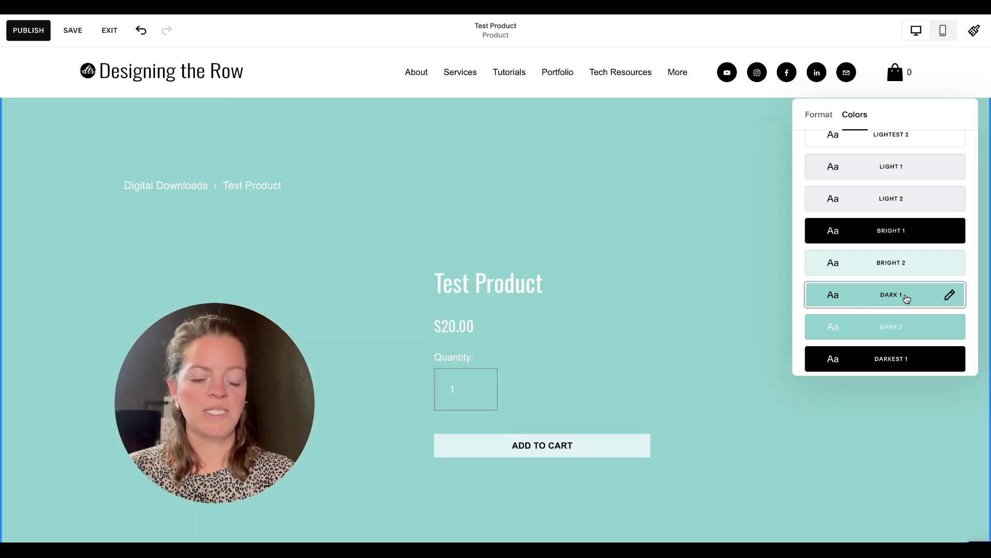
{"action": "left_click", "coordinate": [885, 327]}
{"action": "scroll", "coordinate": [884, 329], "scroll_direction": "down", "scroll_amount": 2}
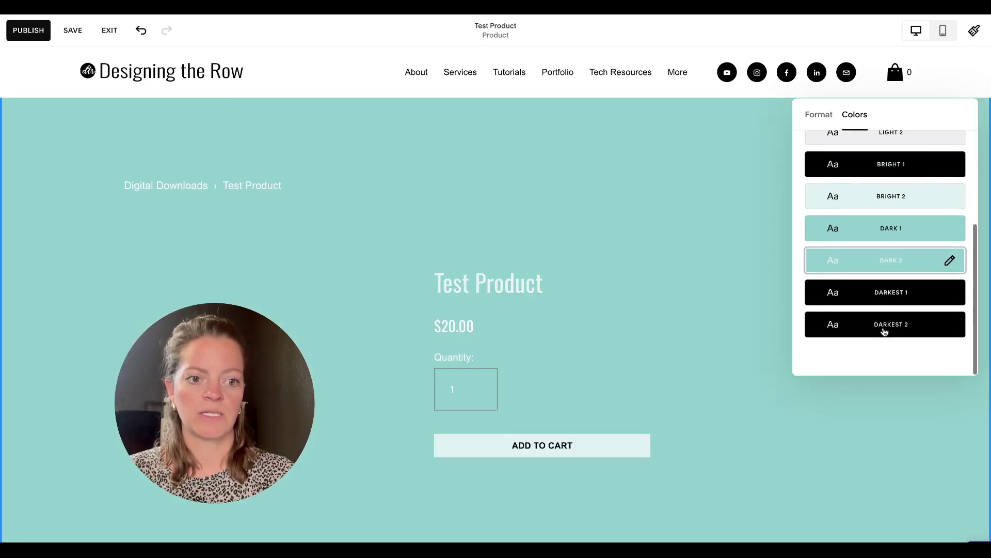
{"action": "left_click", "coordinate": [905, 294]}
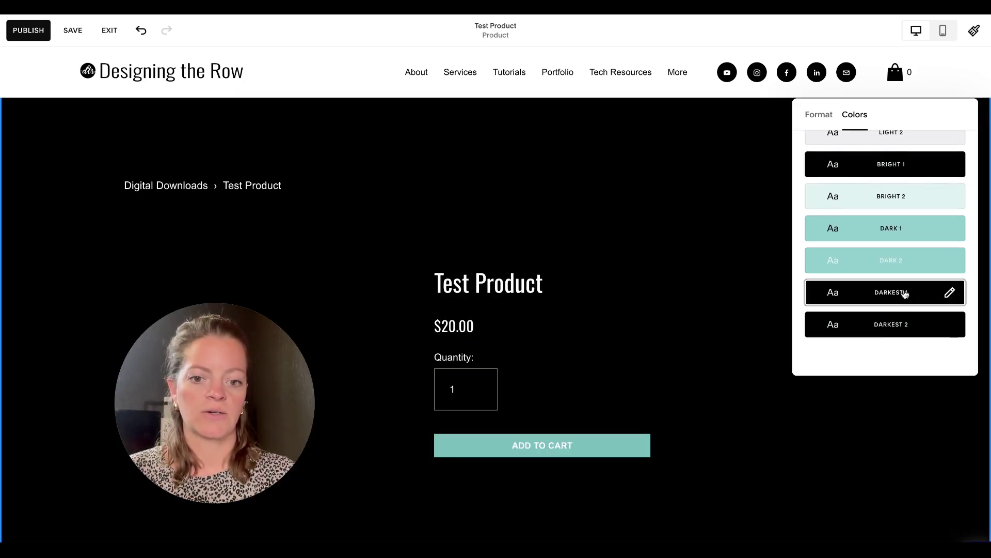
{"action": "scroll", "coordinate": [905, 293], "scroll_direction": "up", "scroll_amount": 3}
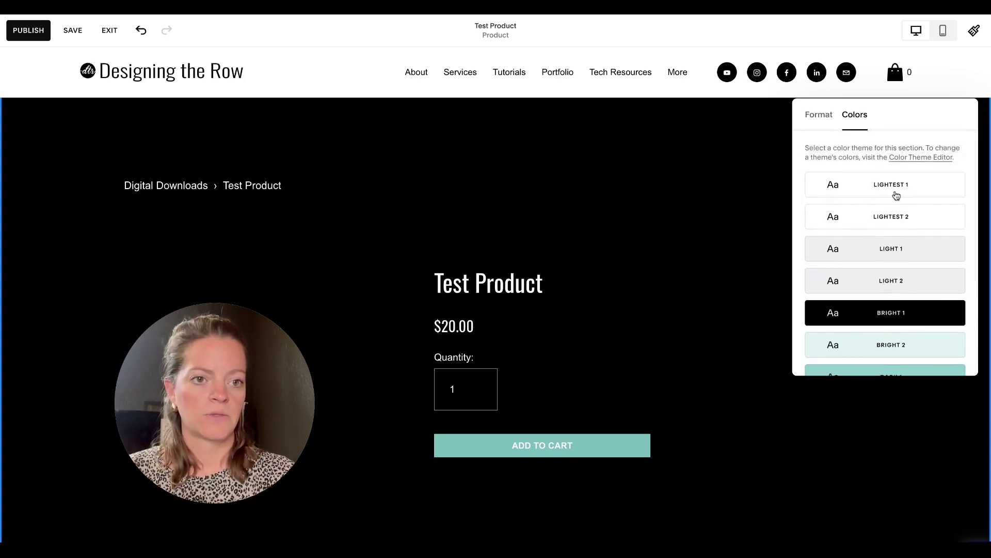
{"action": "left_click", "coordinate": [892, 251]}
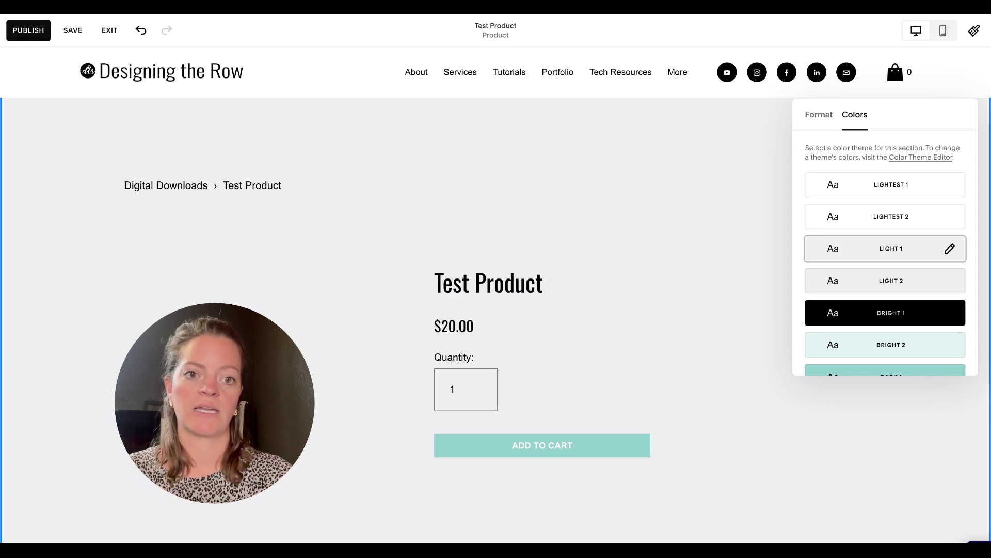
Close the color panel, save the Light 1 section theme, and exit the editor
{"action": "left_click", "coordinate": [580, 192]}
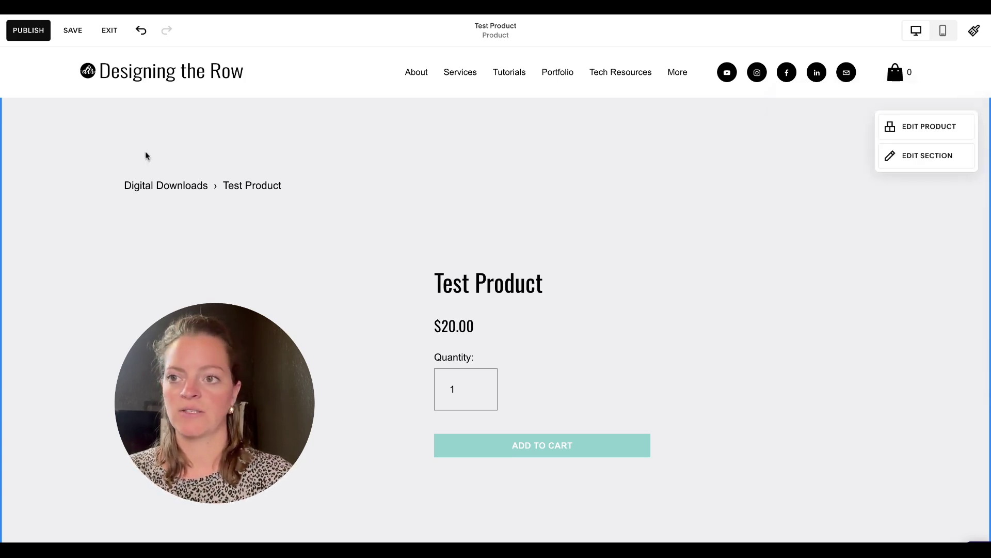
{"action": "left_click", "coordinate": [74, 38]}
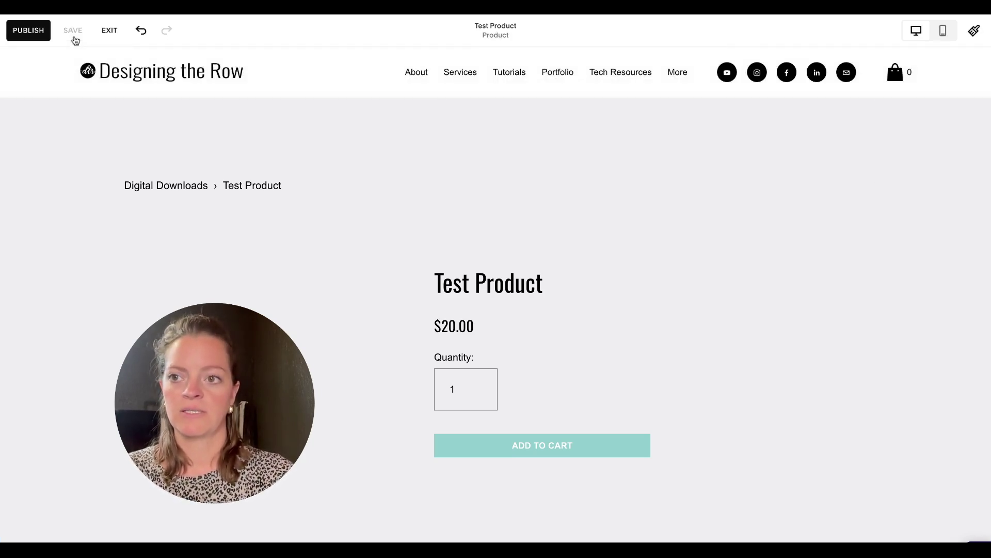
{"action": "left_click", "coordinate": [109, 31]}
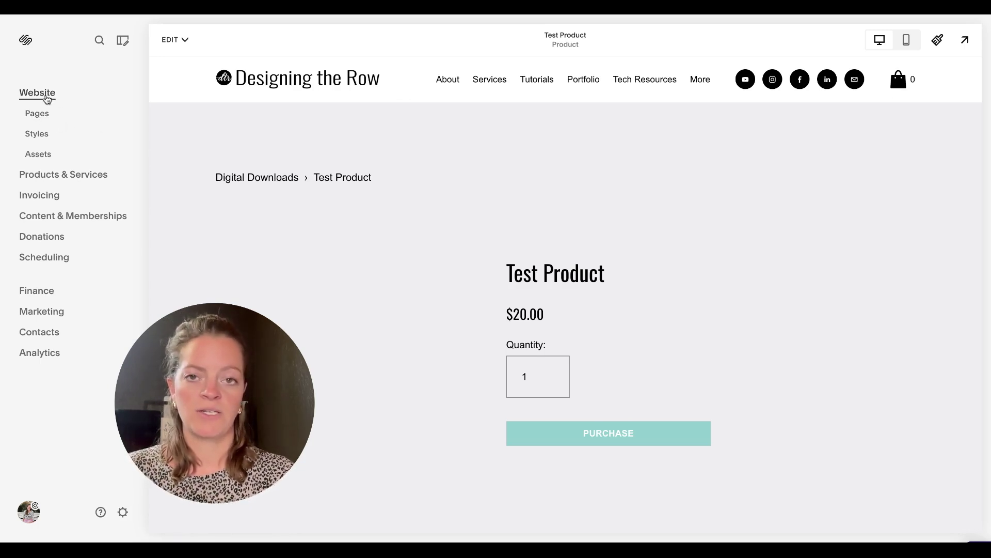
Open Custom CSS from Website Tools and place the cursor after the existing hyphens rule
{"action": "left_click", "coordinate": [38, 114]}
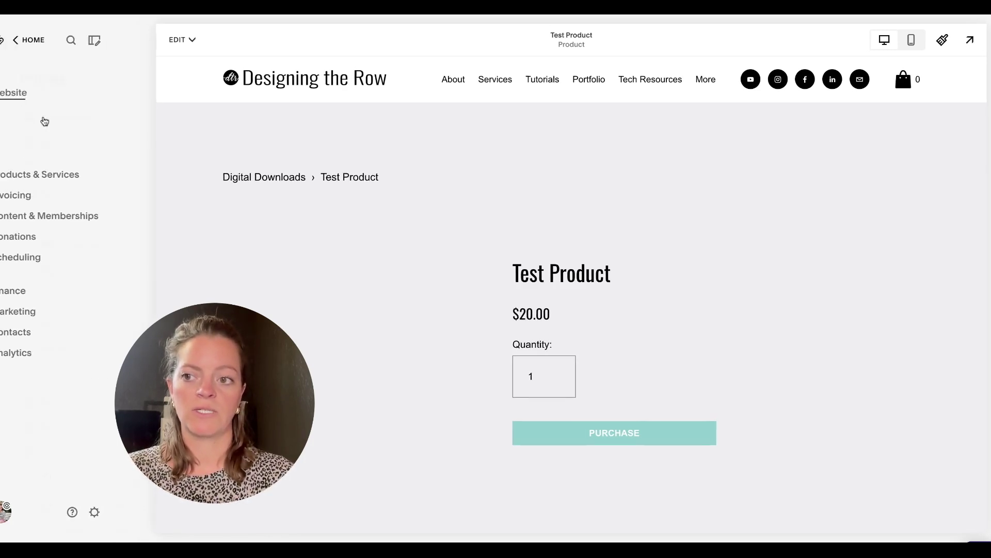
{"action": "scroll", "coordinate": [90, 321], "scroll_direction": "down", "scroll_amount": 15}
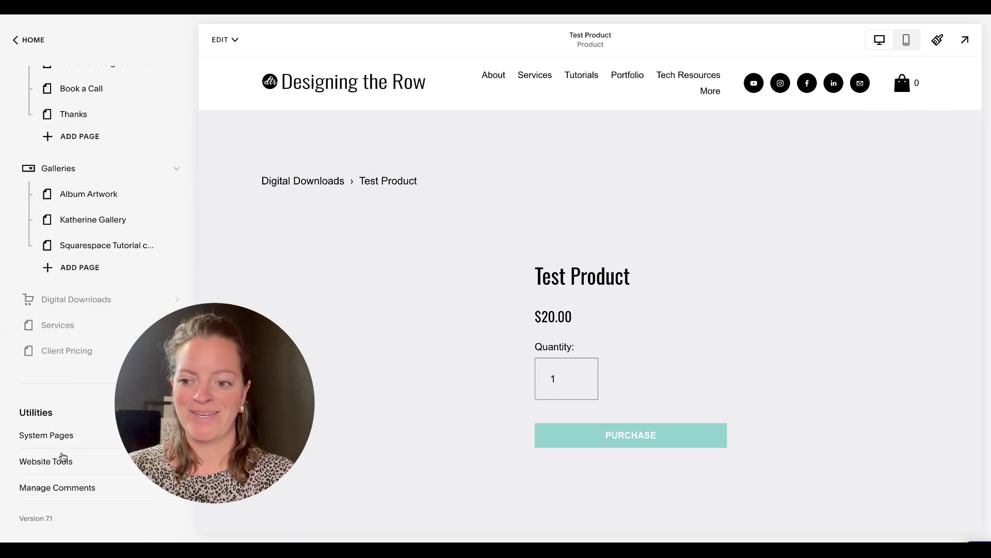
{"action": "left_click", "coordinate": [44, 464]}
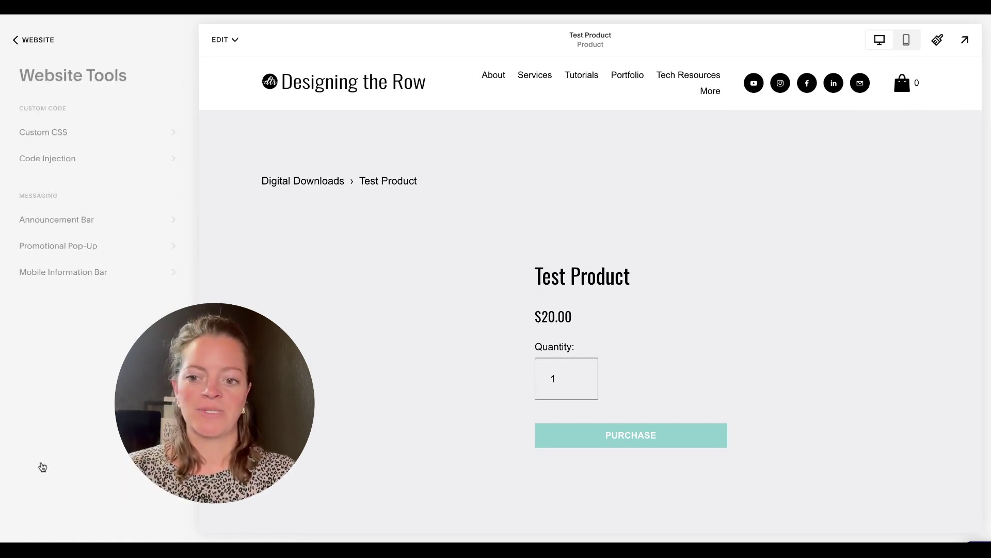
{"action": "left_click", "coordinate": [51, 139]}
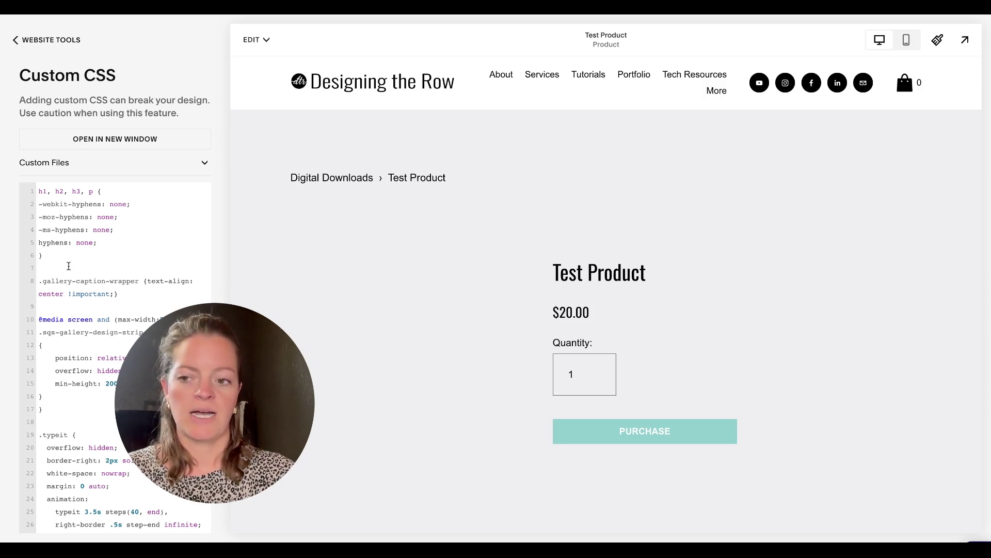
{"action": "left_click", "coordinate": [69, 266]}
Paste a rule filling the header cart icon #30b6b2, test #ee2b7c, keep teal, and save
{"action": "key", "text": "Return"}
{"action": "key", "text": "Return"}
{"action": "key", "text": "Up"}
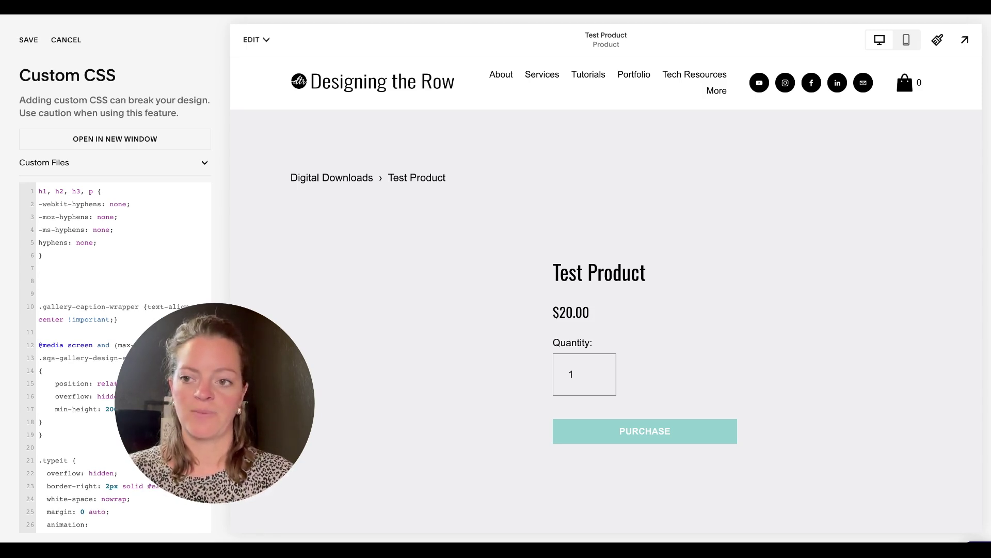
{"action": "type", "text": "body:not(.header--menu-open) [data-header-style=\"solid\"].header .header-actions .icon--fill svg {     fill: #30b6b2; }"}
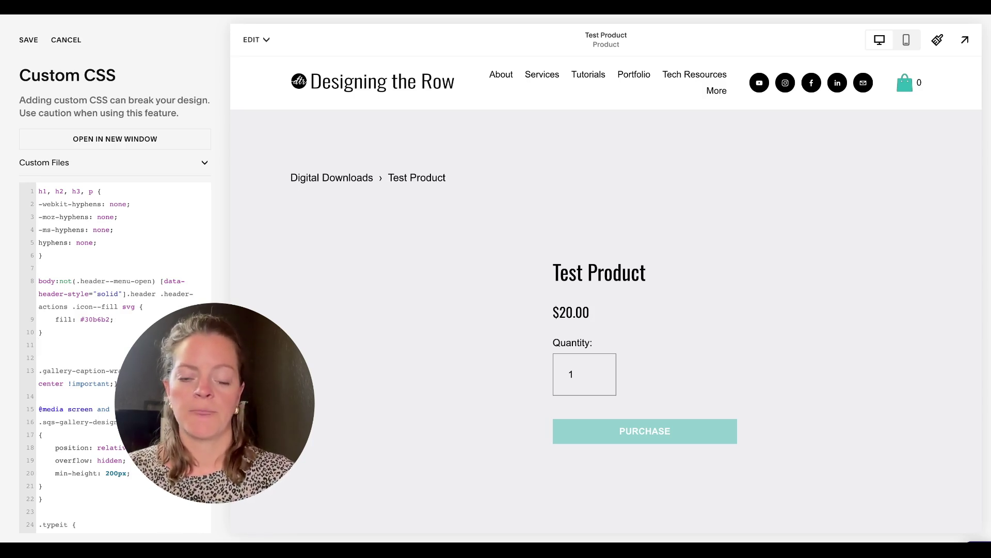
{"action": "left_click_drag", "start_coordinate": [81, 319], "coordinate": [111, 319]}
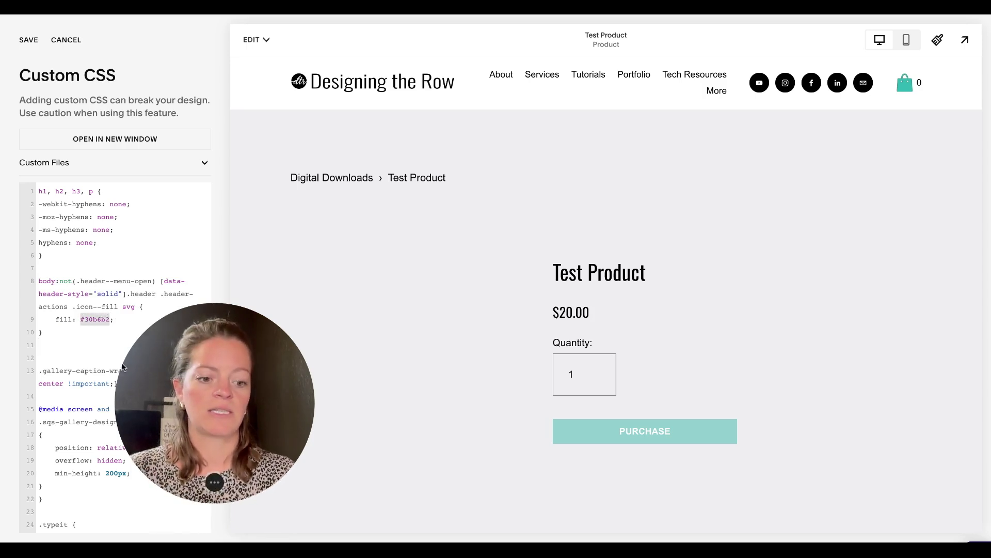
{"action": "type", "text": "#ee2b7c"}
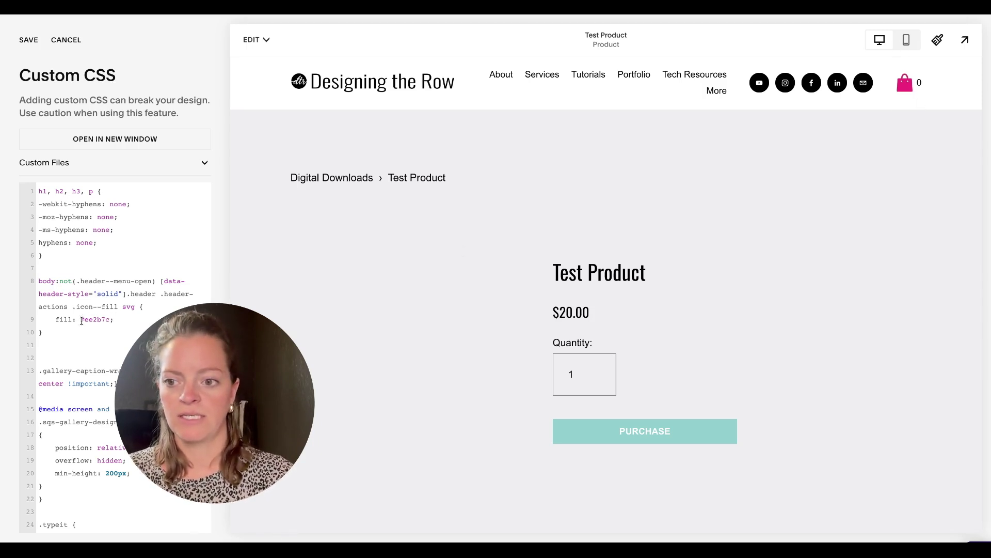
{"action": "left_click_drag", "start_coordinate": [80, 319], "coordinate": [110, 320]}
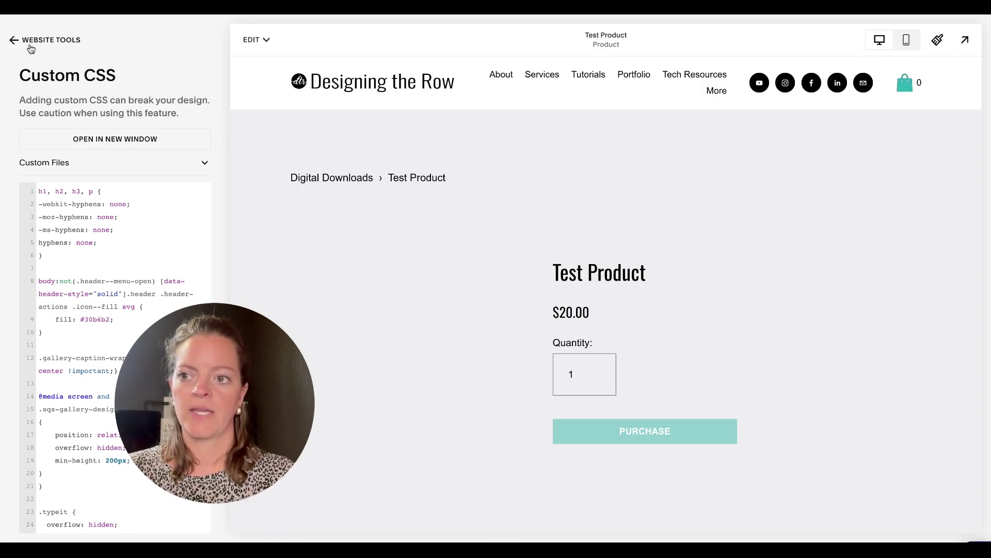
{"action": "left_click", "coordinate": [29, 45]}
Go to the Home page, edit the site header, and open the cart's design settings
{"action": "left_click", "coordinate": [223, 42]}
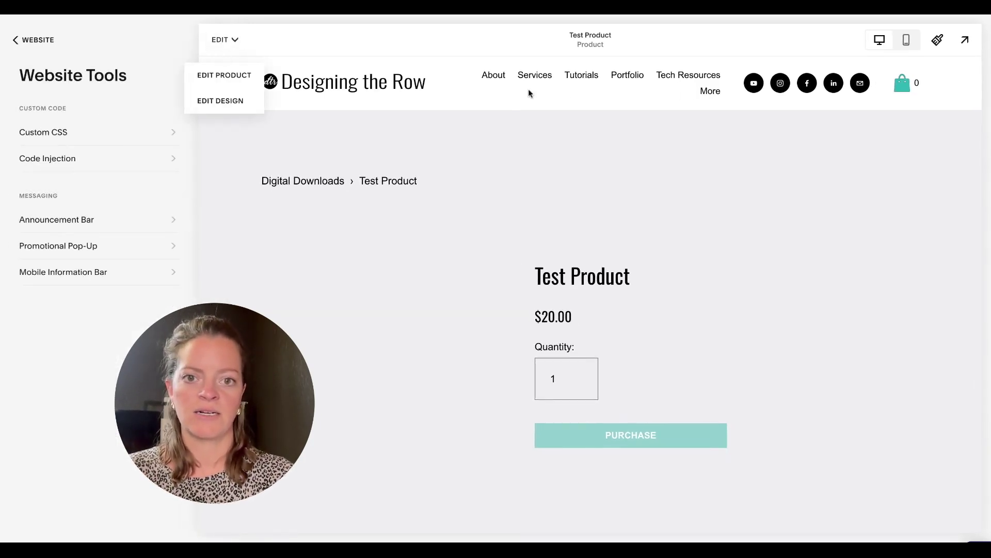
{"action": "left_click", "coordinate": [427, 87]}
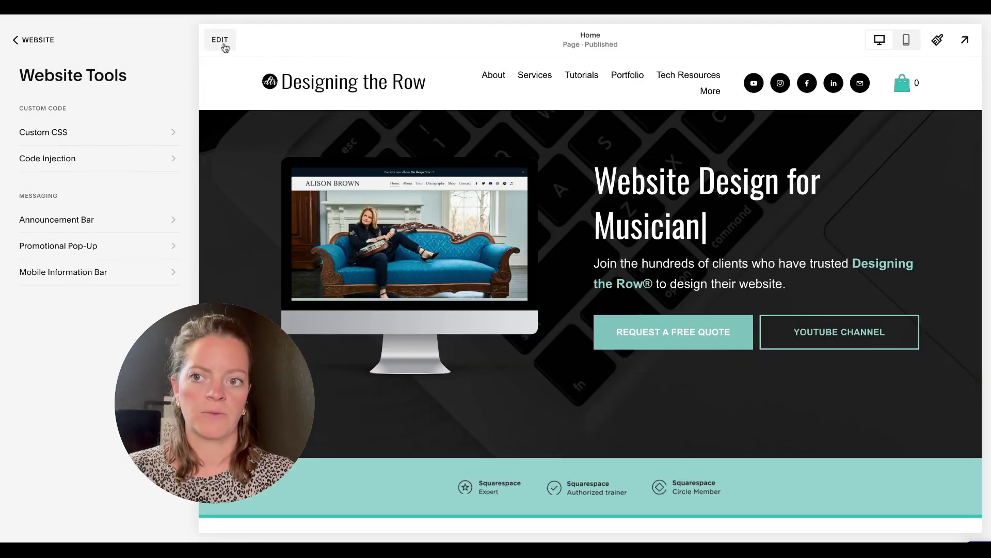
{"action": "left_click", "coordinate": [223, 42]}
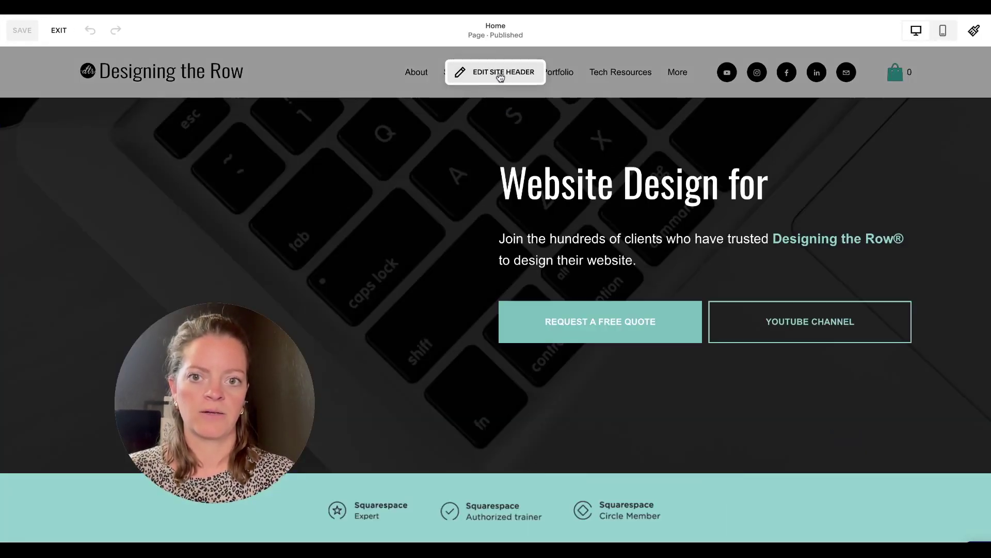
{"action": "left_click", "coordinate": [500, 72]}
{"action": "mouse_move", "coordinate": [892, 75]}
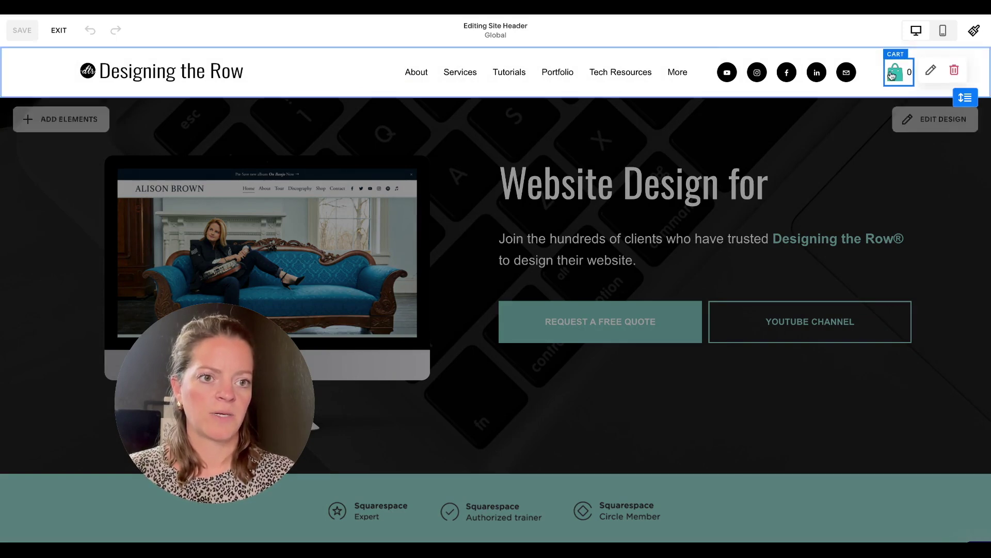
{"action": "left_click", "coordinate": [931, 70]}
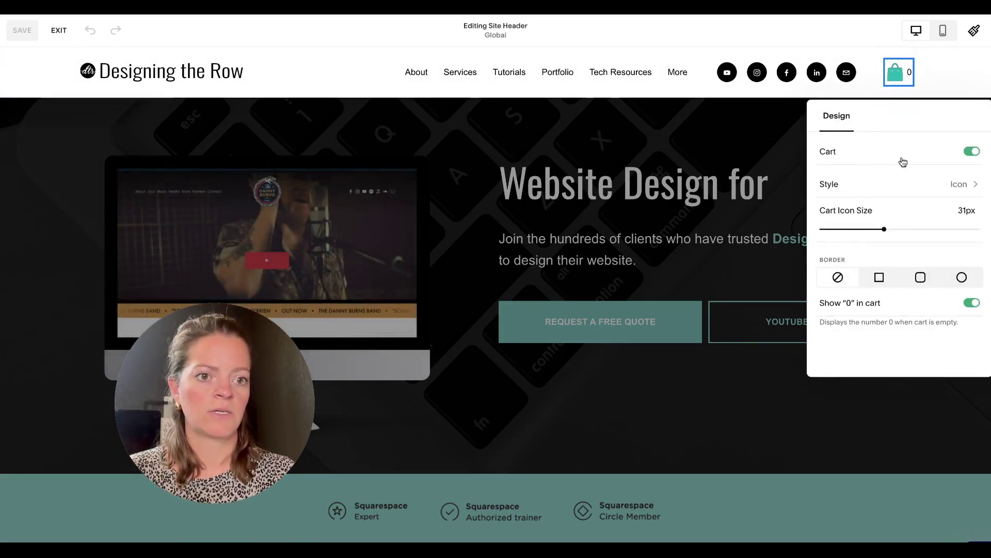
Try several cart icon styles (cart, basket, bags), settling on the solid bag
{"action": "left_click", "coordinate": [937, 185]}
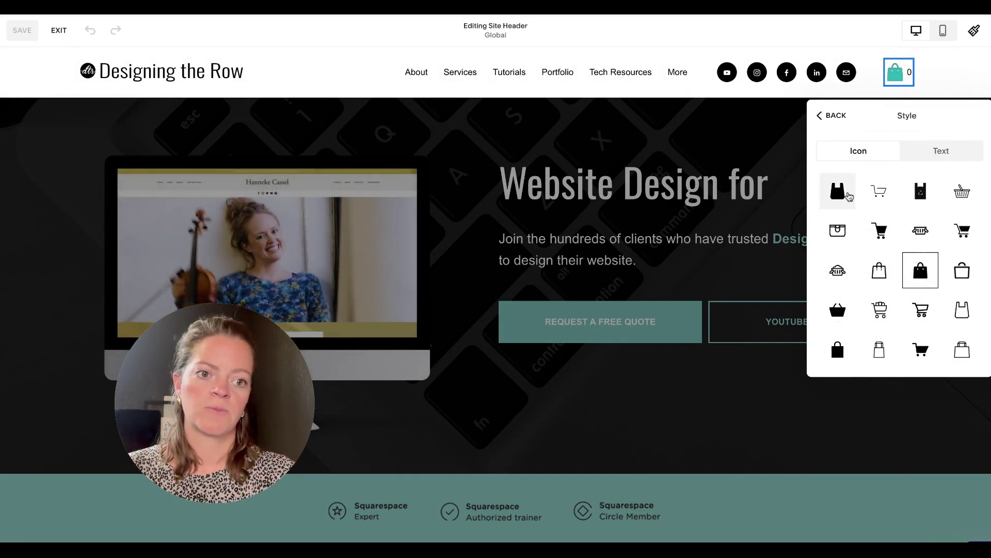
{"action": "left_click", "coordinate": [848, 197]}
{"action": "left_click", "coordinate": [921, 192]}
{"action": "left_click", "coordinate": [967, 229]}
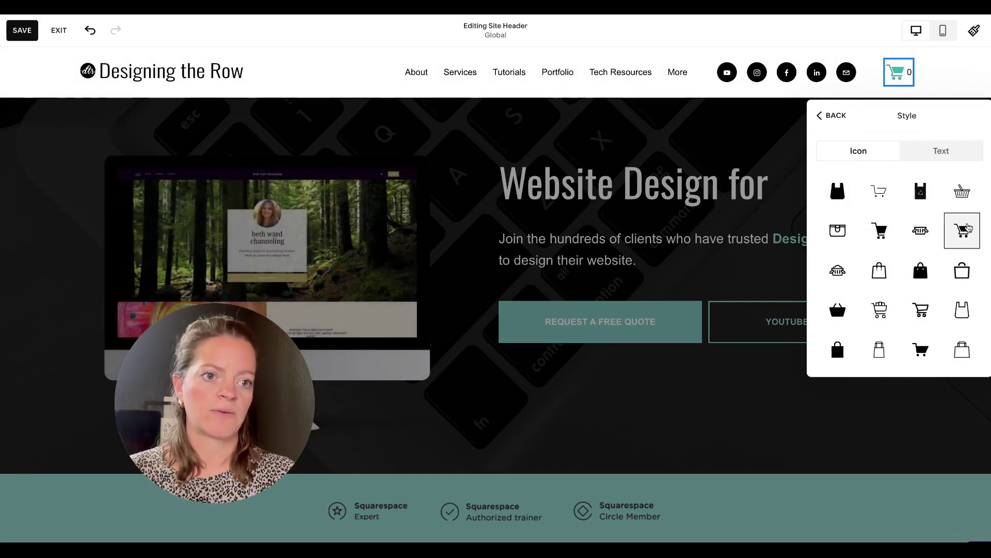
{"action": "left_click", "coordinate": [843, 311]}
{"action": "left_click", "coordinate": [842, 347]}
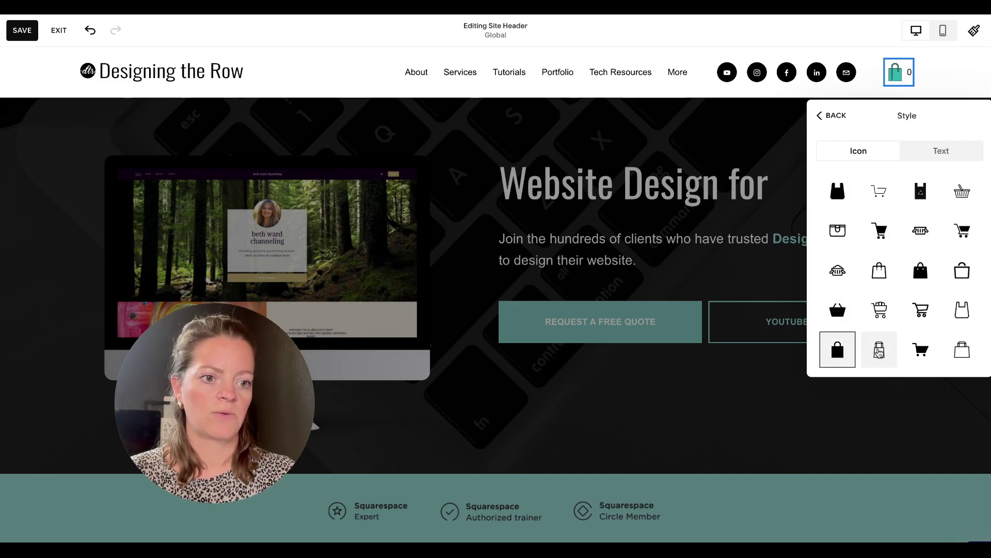
{"action": "left_click", "coordinate": [921, 349]}
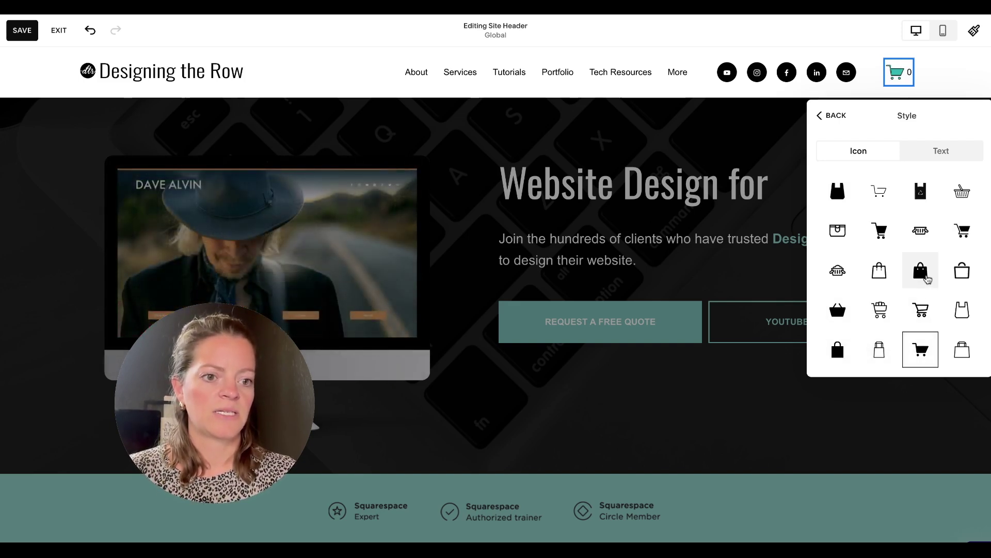
{"action": "left_click", "coordinate": [926, 278]}
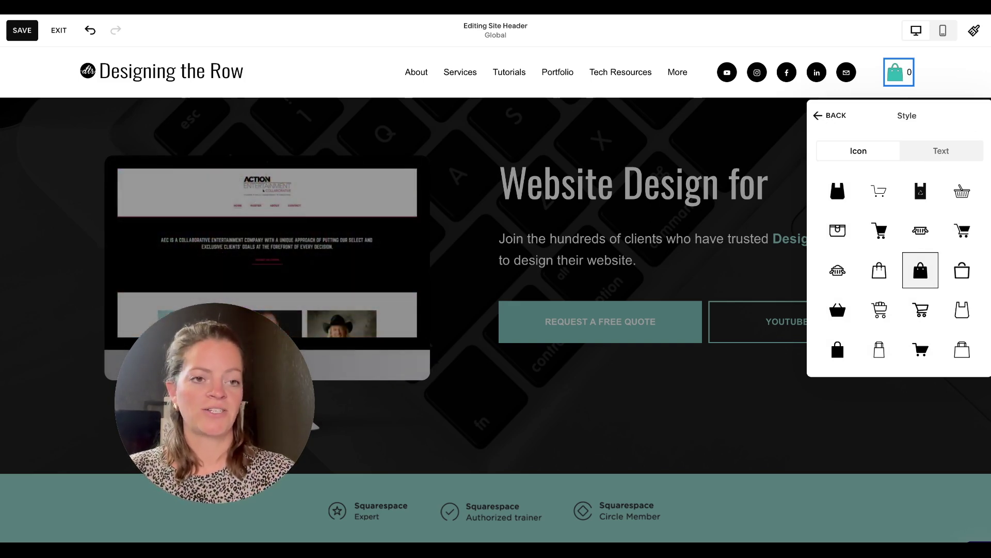
Toggle the cart off in the header and save the header changes
{"action": "left_click", "coordinate": [830, 115]}
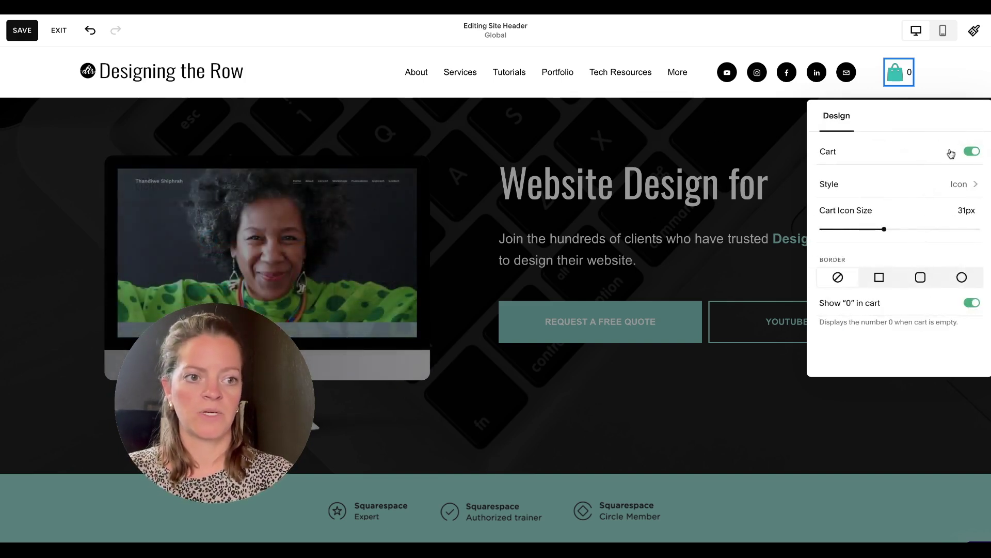
{"action": "left_click", "coordinate": [971, 153]}
{"action": "left_click", "coordinate": [643, 141]}
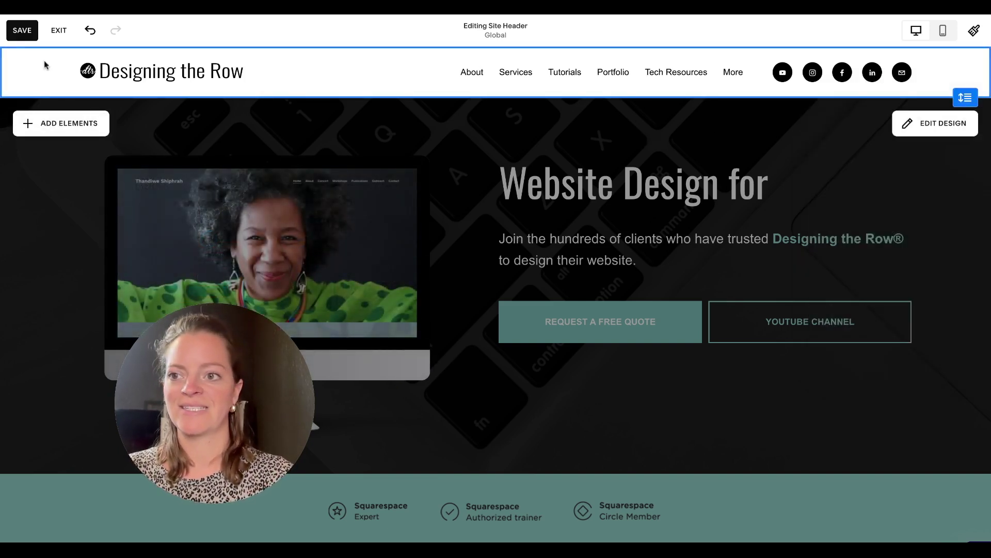
{"action": "left_click", "coordinate": [21, 30]}
Exit header editing to return to Website Tools beside the Home page
{"action": "left_click", "coordinate": [52, 36]}
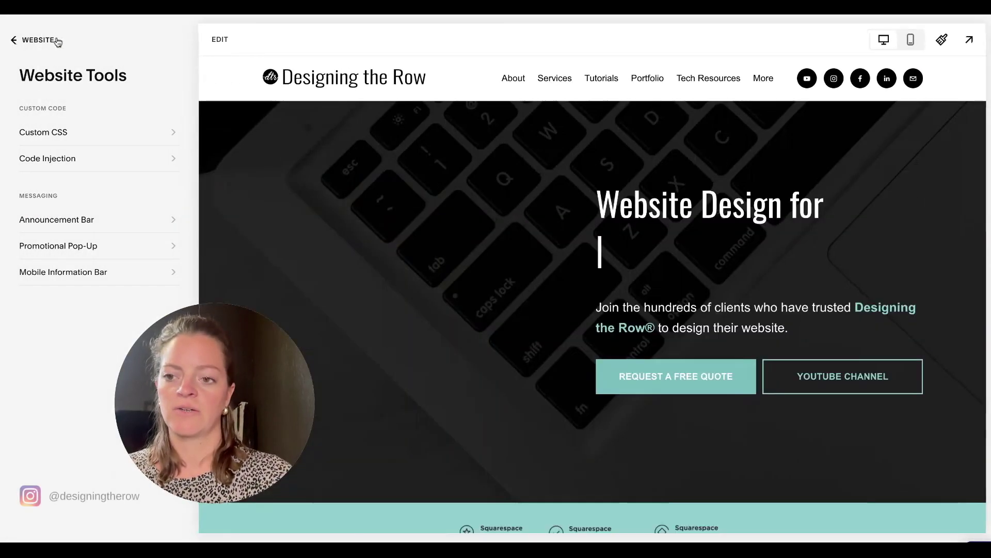